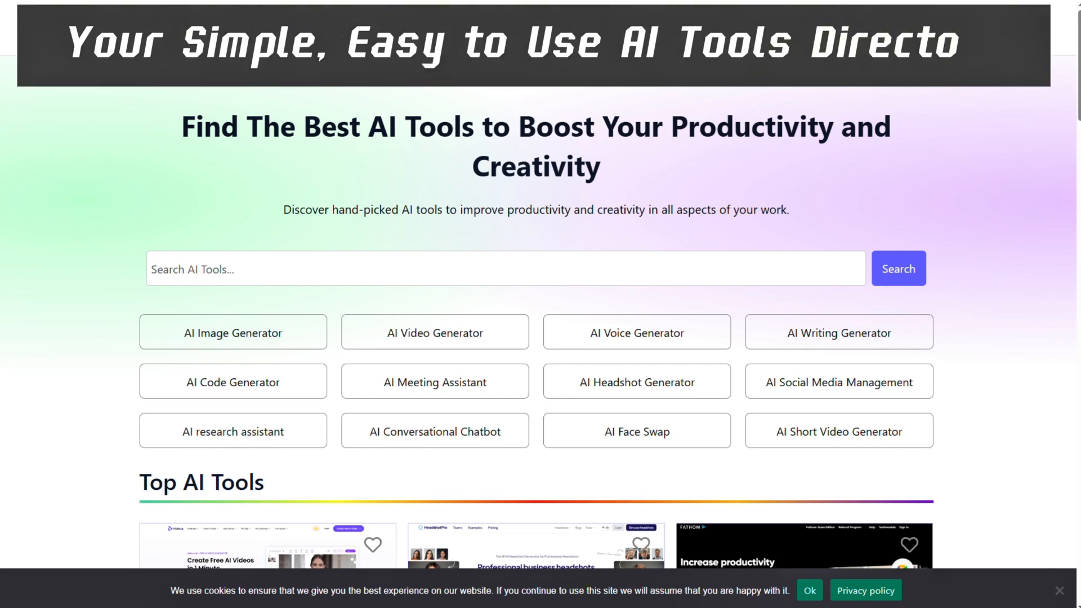
# Browse the AI tool directory's categories of tools
pyautogui.scroll(-1, 572, 300)
pyautogui.scroll(-5, 540, 304)
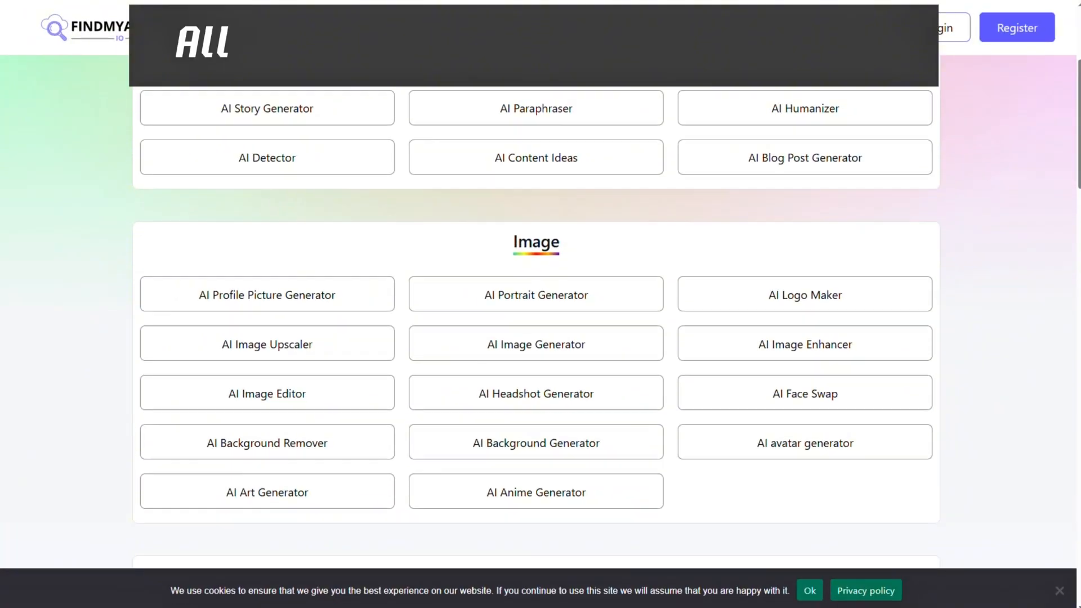
pyautogui.scroll(-3, 540, 304)
pyautogui.scroll(-15, 541, 304)
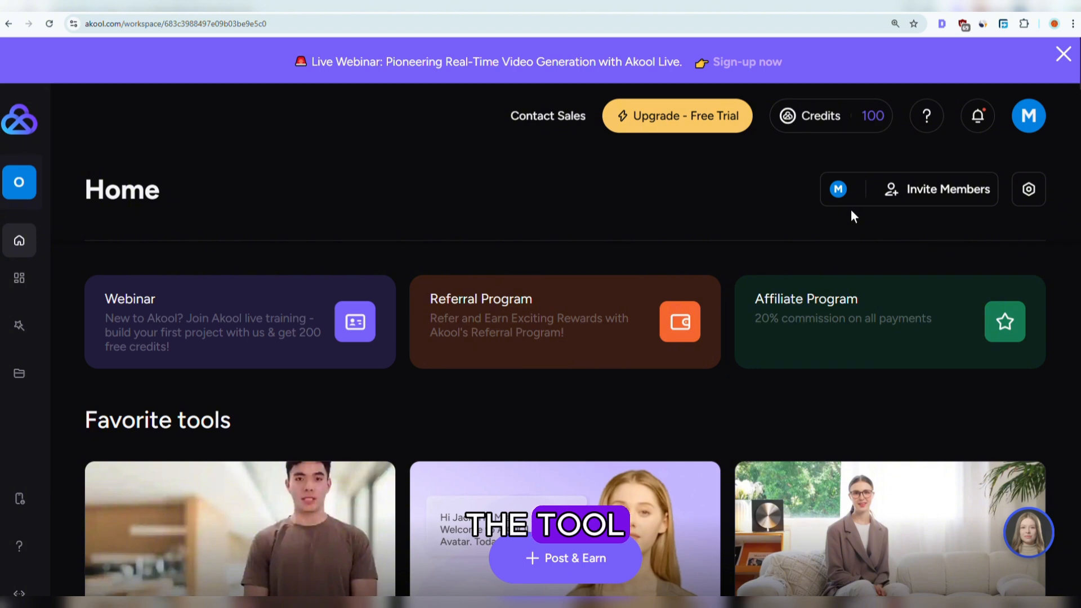
# Scroll through the favorite tools on the Akool home page and open Talking Avatar
pyautogui.scroll(-3, 461, 287)
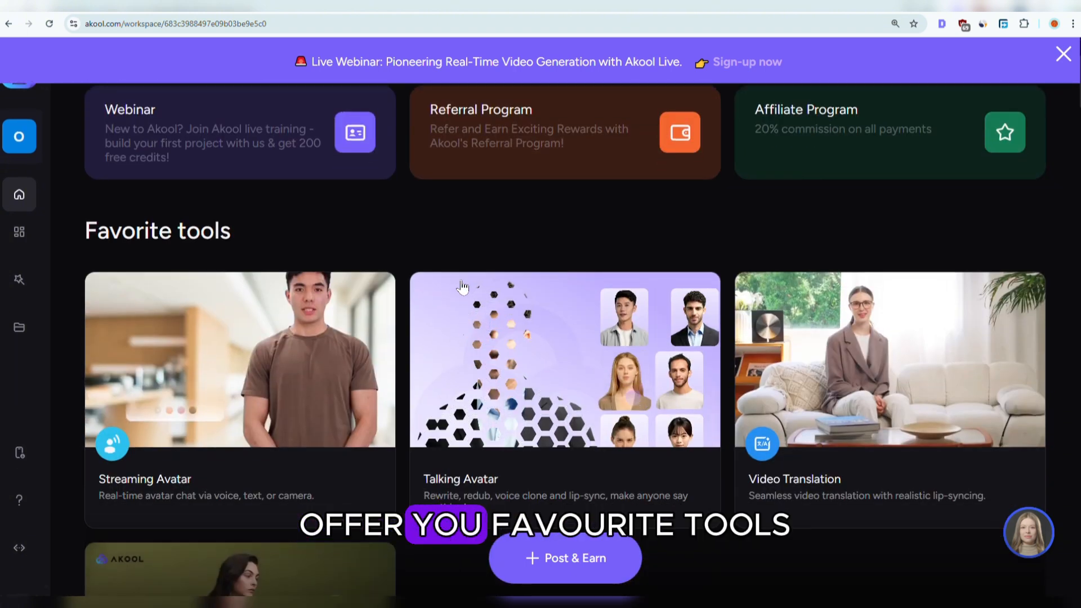
pyautogui.scroll(-2, 307, 338)
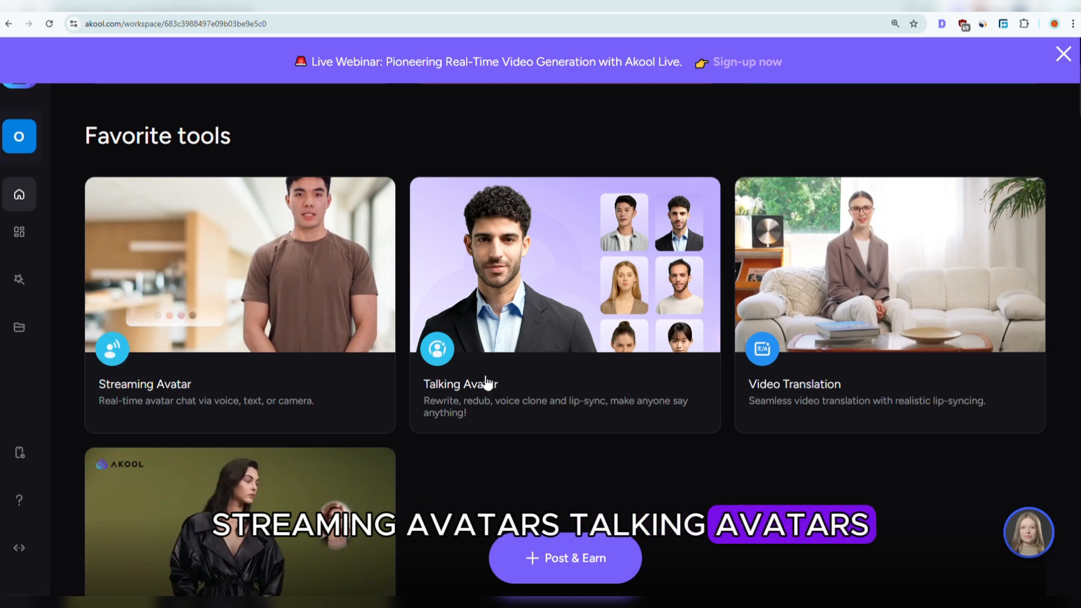
pyautogui.scroll(-3, 620, 369)
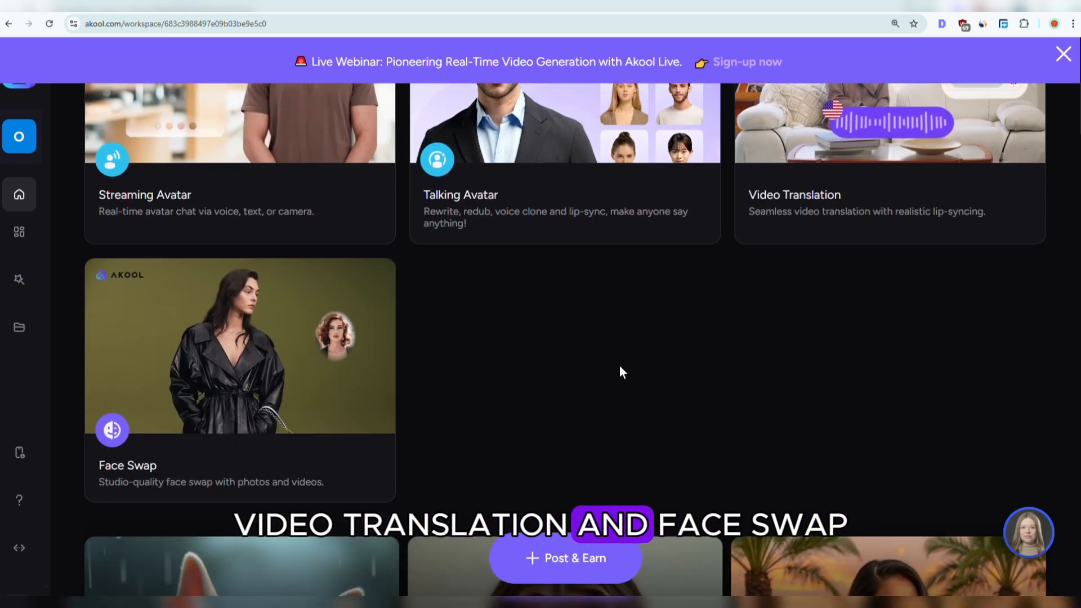
pyautogui.scroll(5, 564, 401)
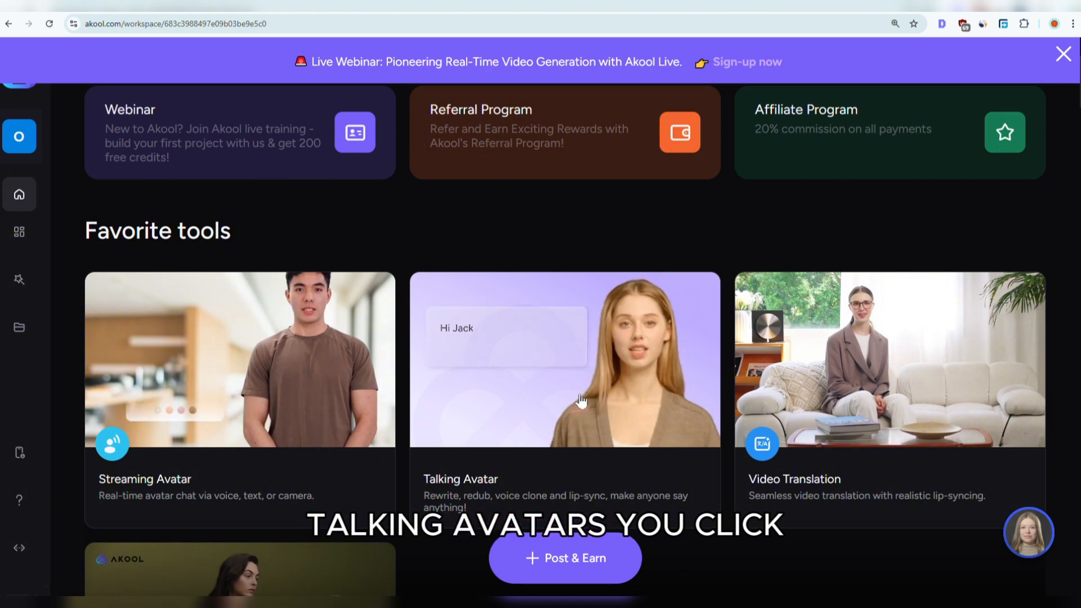
pyautogui.click(556, 386)
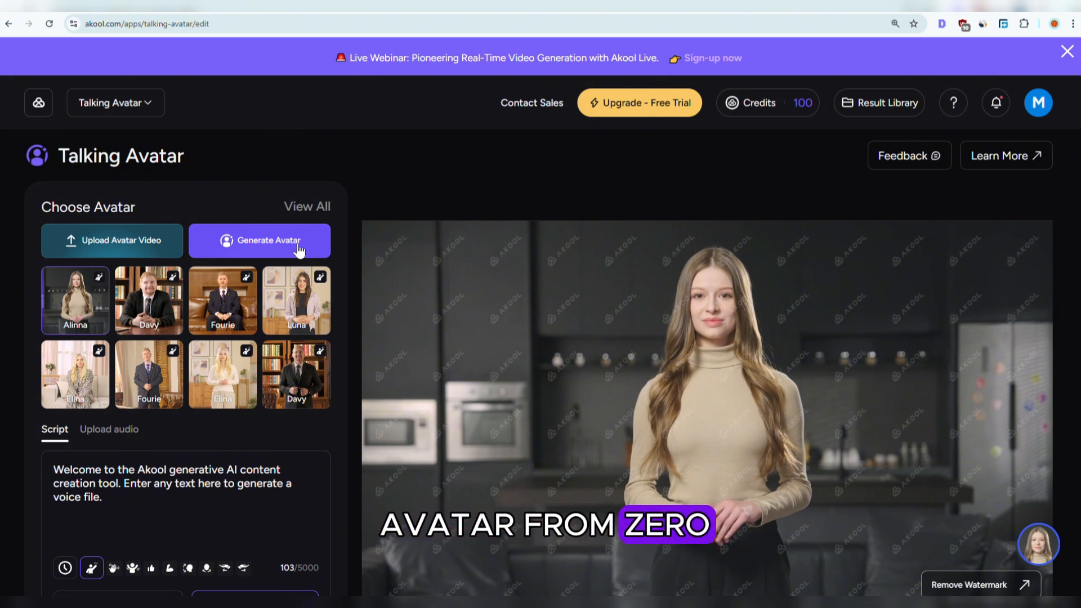
# Start generating an avatar from an image, crop it to a portrait frame and confirm
pyautogui.click(254, 241)
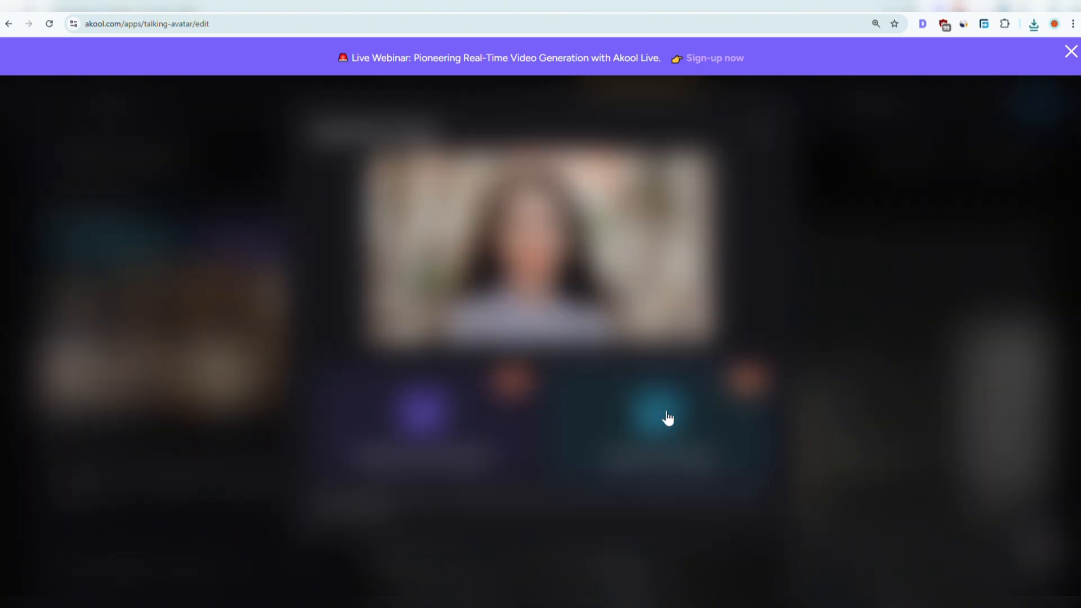
pyautogui.click(668, 417)
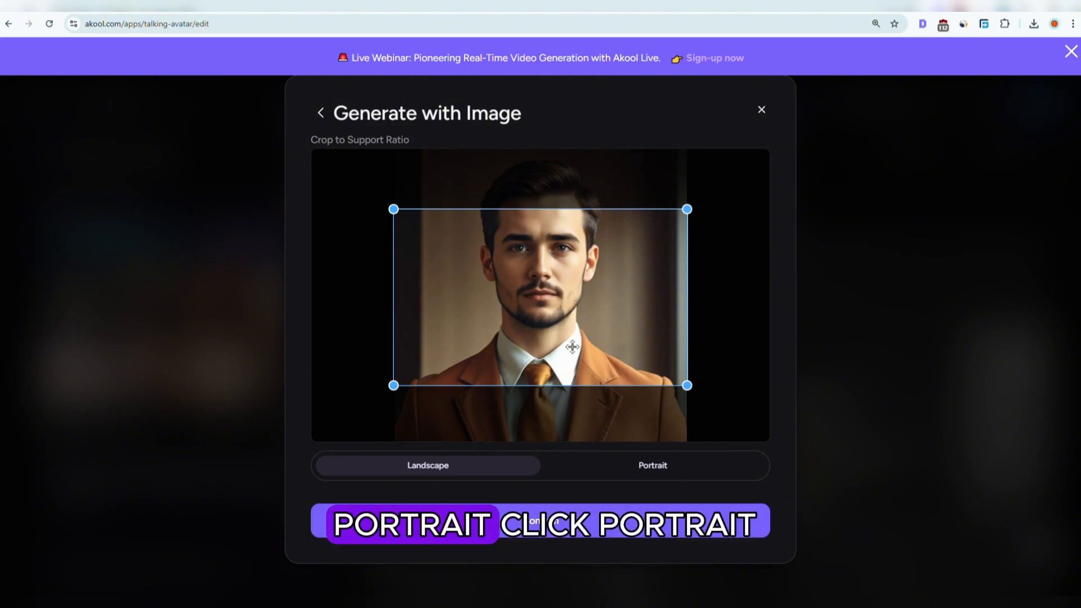
pyautogui.click(659, 471)
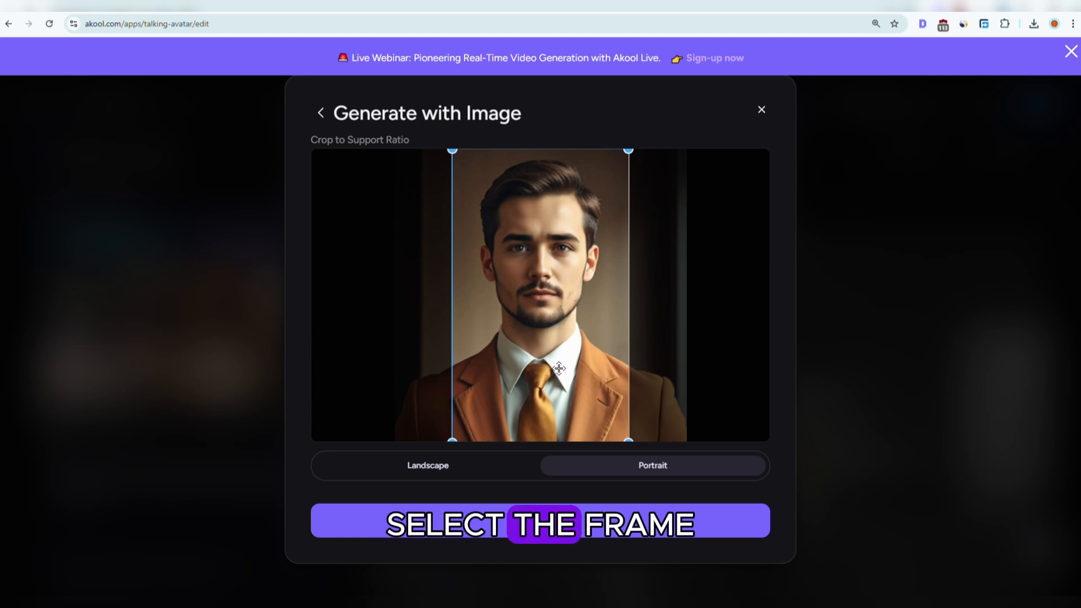
pyautogui.moveTo(543, 369)
pyautogui.mouseDown()
pyautogui.moveTo(553, 369)
pyautogui.moveTo(540, 369)
pyautogui.mouseUp()
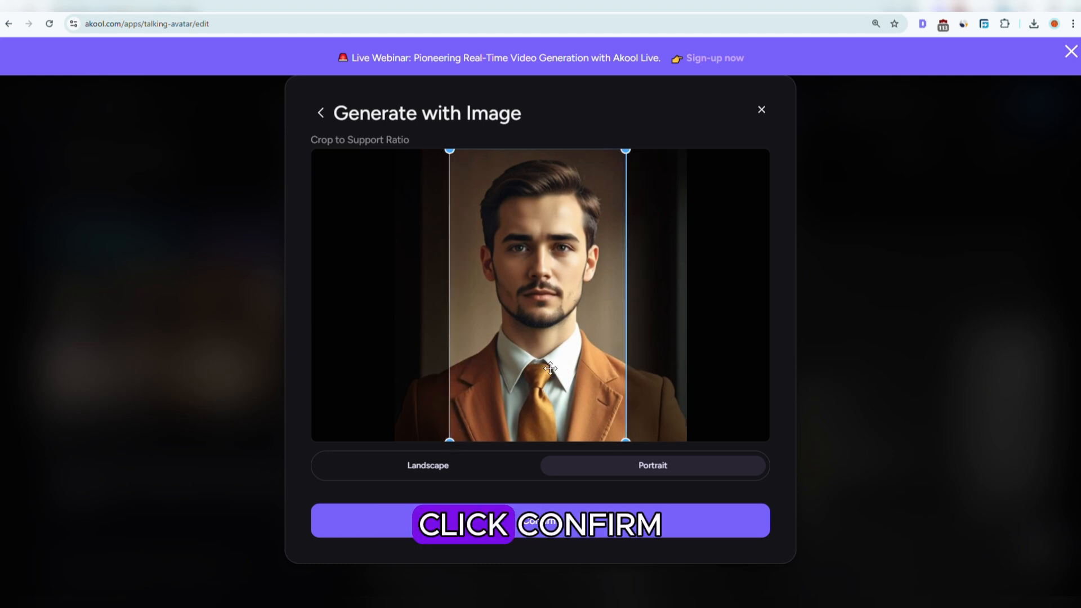
pyautogui.click(542, 524)
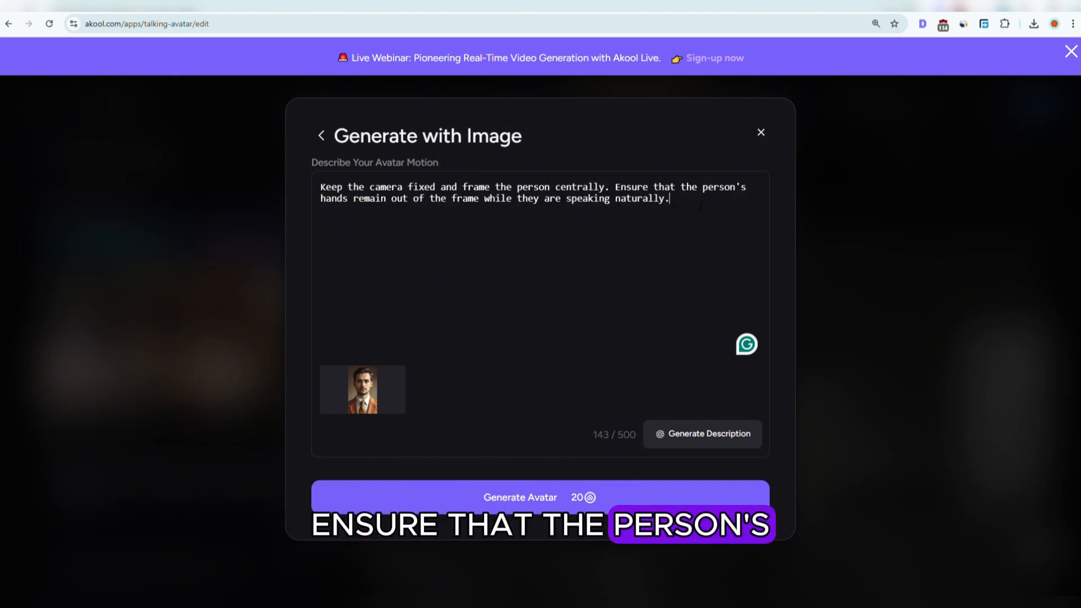
# Generate the avatar using the camera-fixed motion description, then select the new generated avatar
pyautogui.click(439, 223)
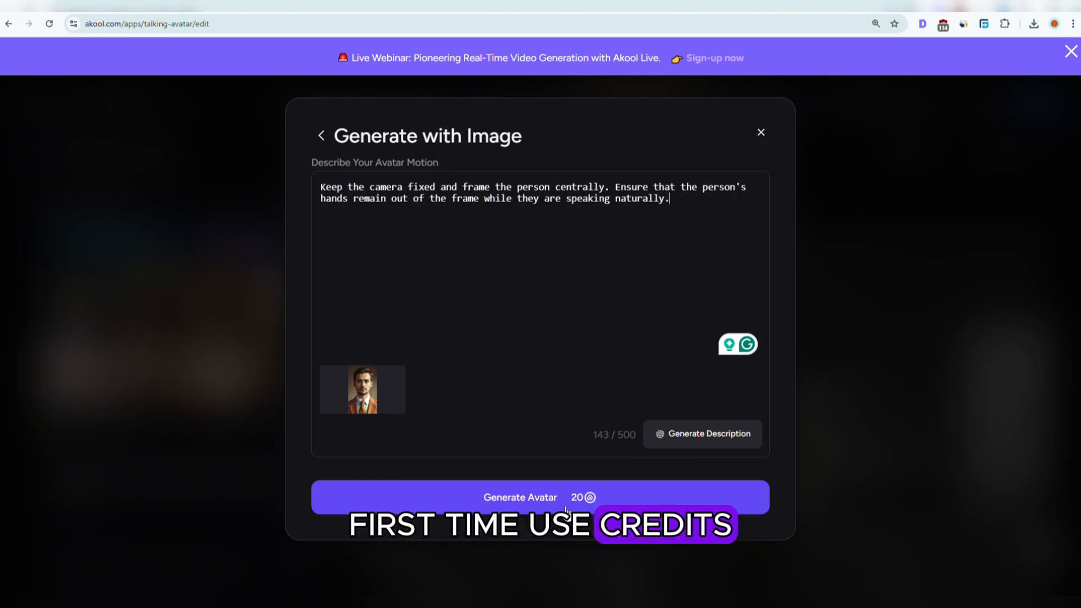
pyautogui.click(535, 502)
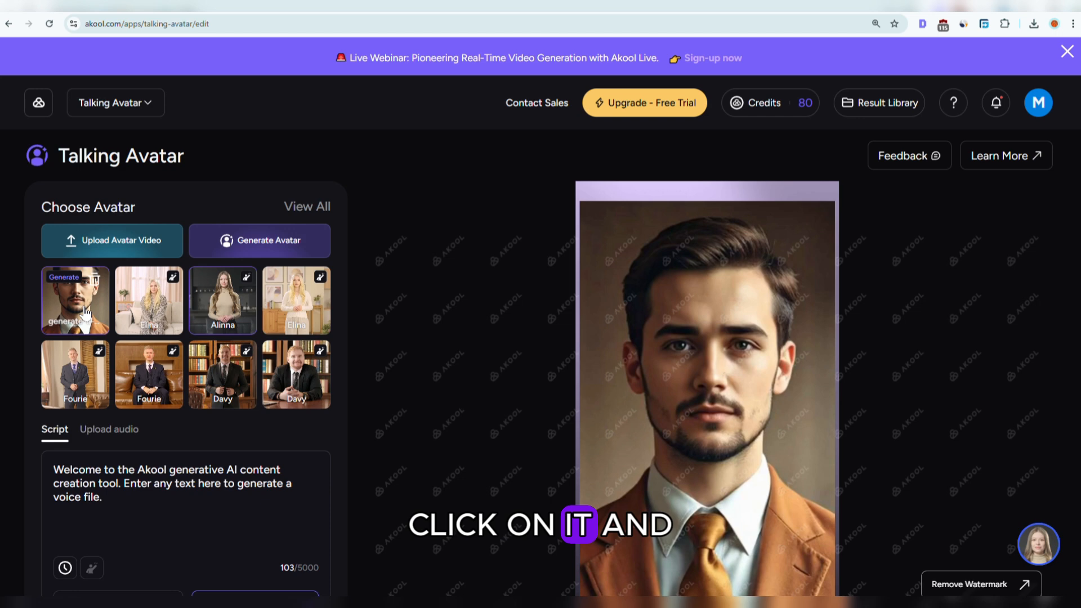
pyautogui.click(86, 311)
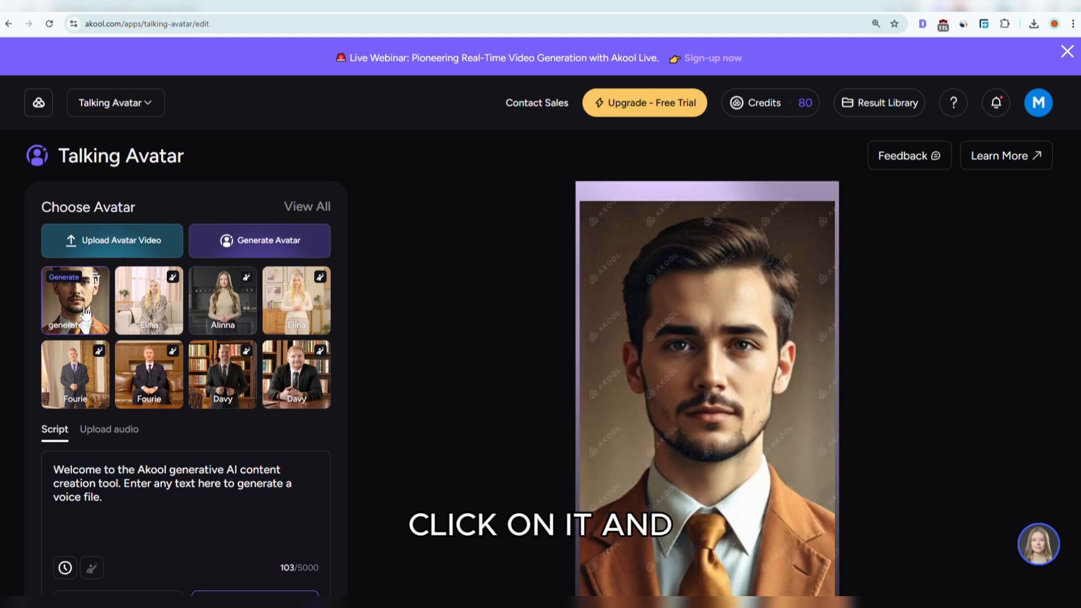
# Replace the script with "Let's learn how to create AI avatar videos on findmyaitool.io channel"
pyautogui.scroll(-2, 318, 374)
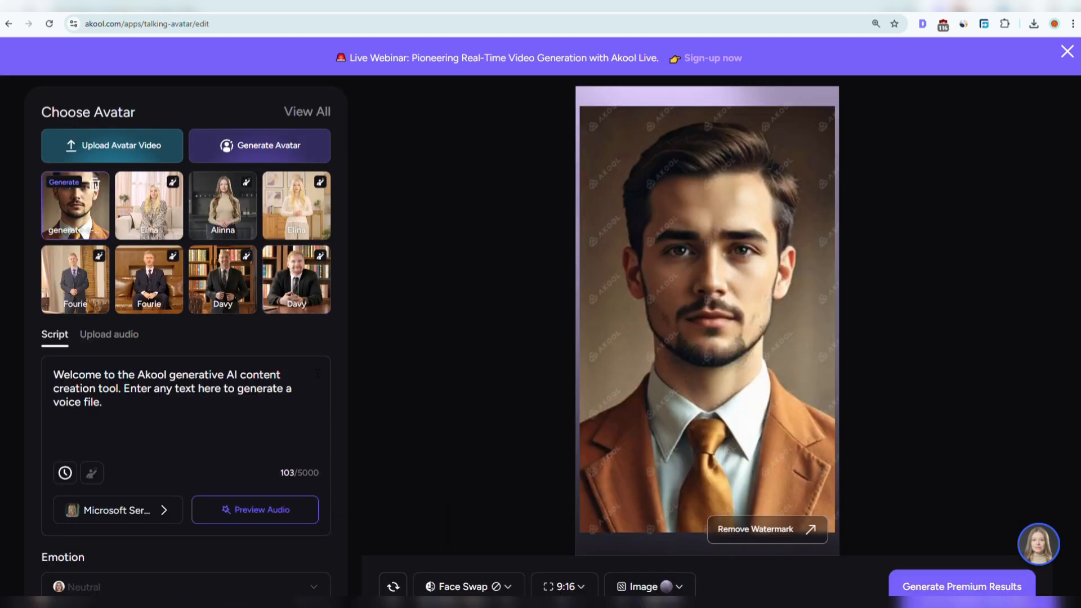
pyautogui.scroll(-2, 318, 375)
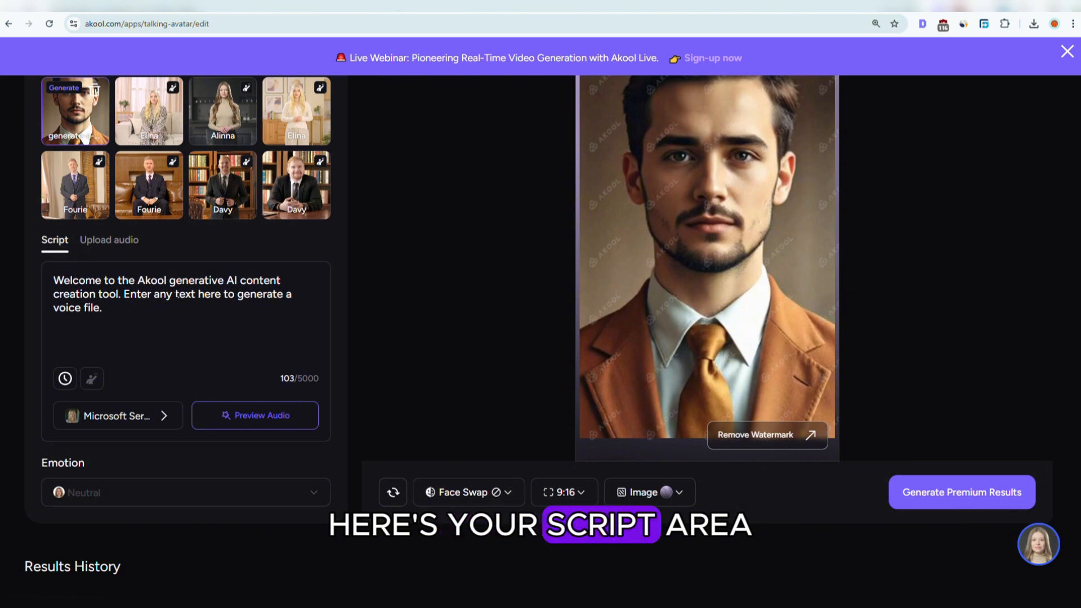
pyautogui.tripleClick(176, 294)
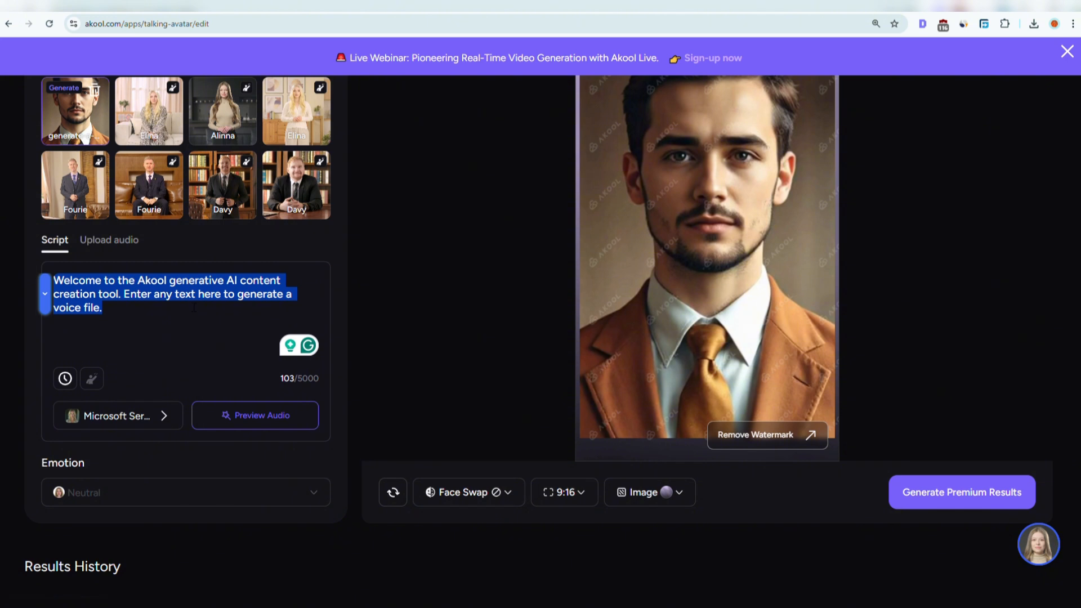
pyautogui.write("Let's learn how to create AI avatar videos on findmyaitool.io channel")
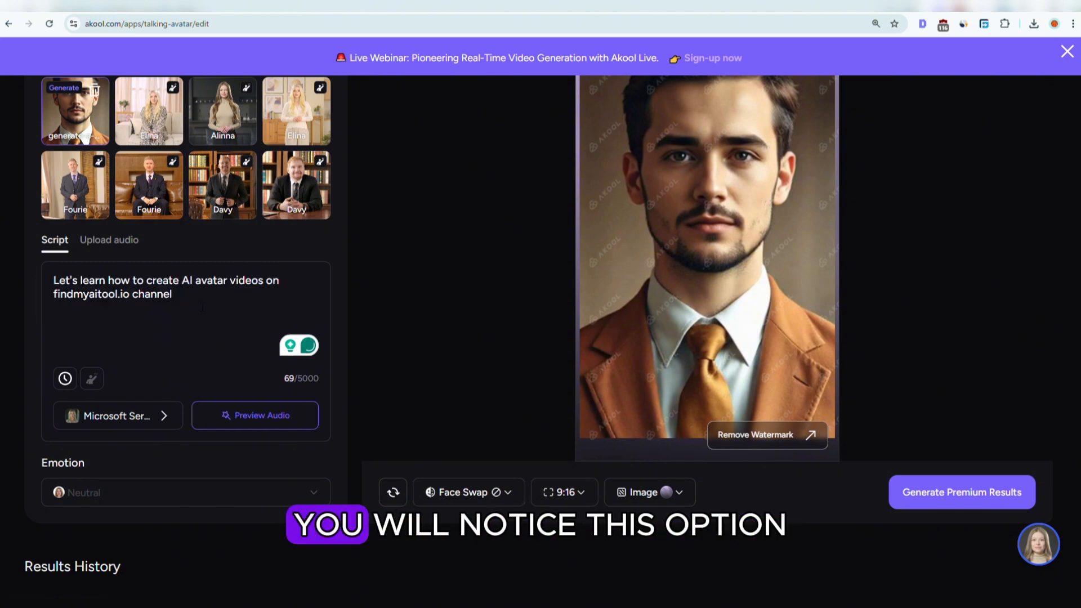
# Choose the Righteous Big Bro… conversational voice for the avatar
pyautogui.click(140, 424)
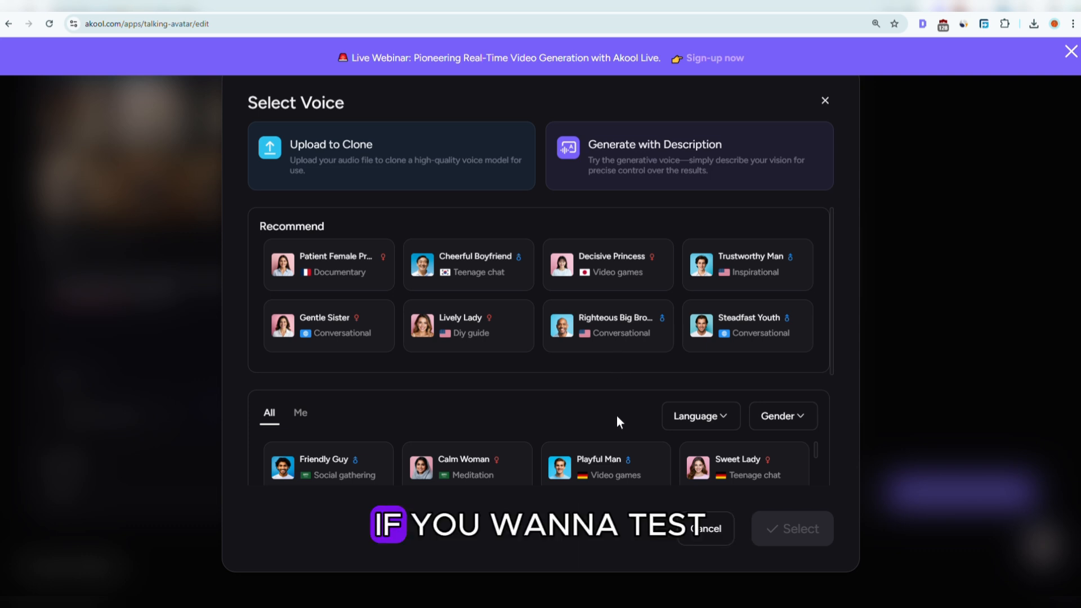
pyautogui.moveTo(571, 332)
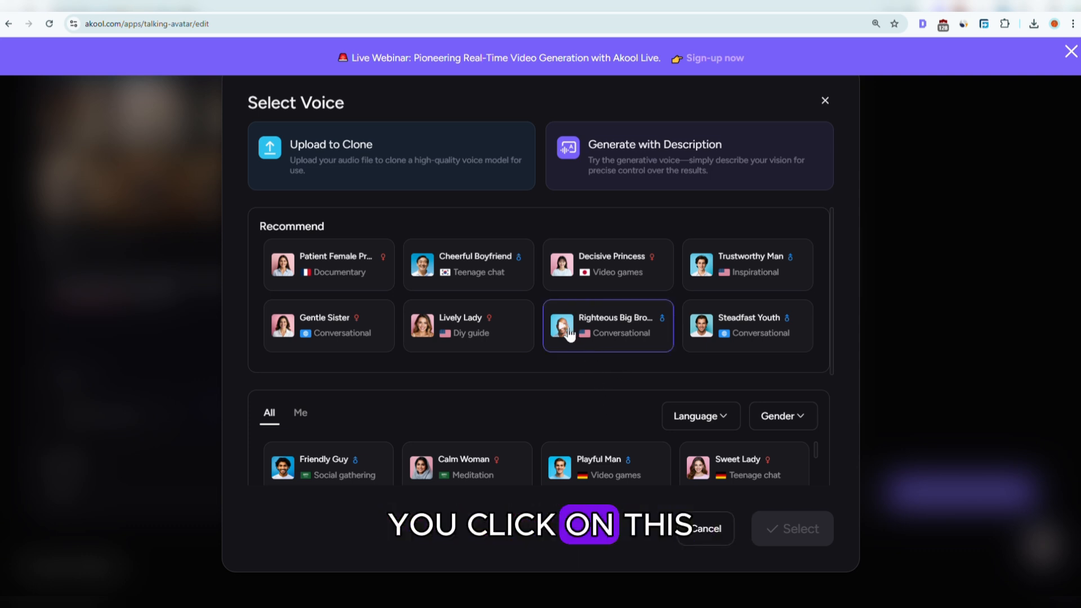
pyautogui.click(563, 328)
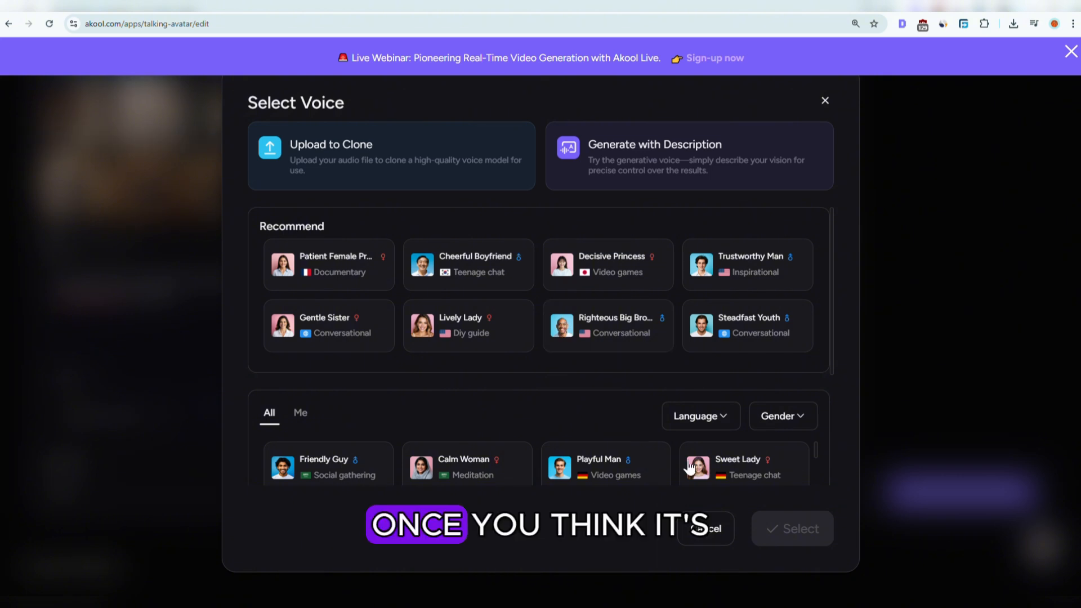
pyautogui.click(625, 344)
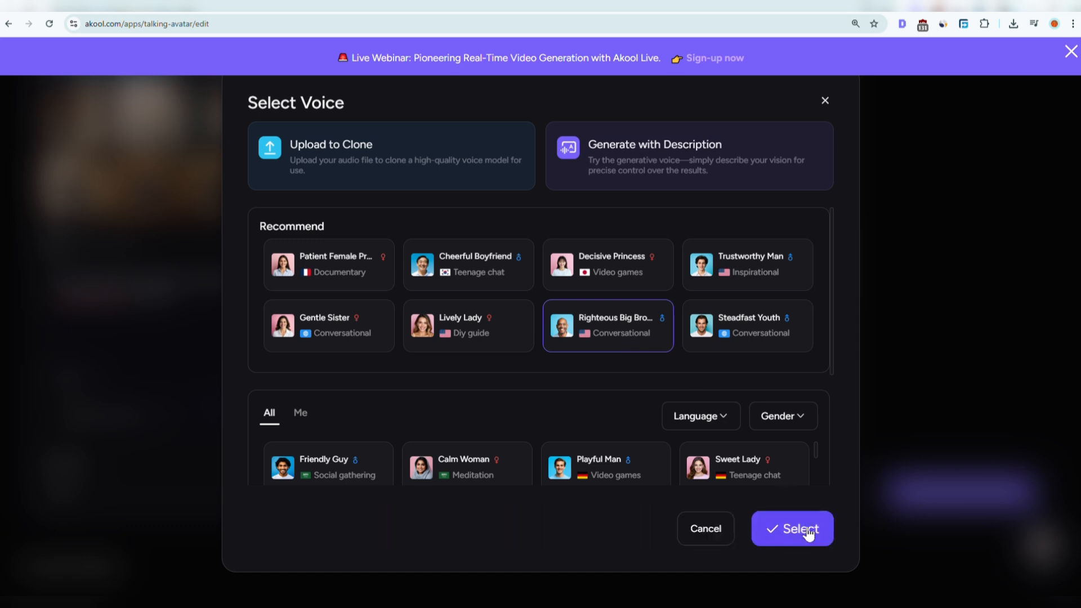
pyautogui.click(808, 532)
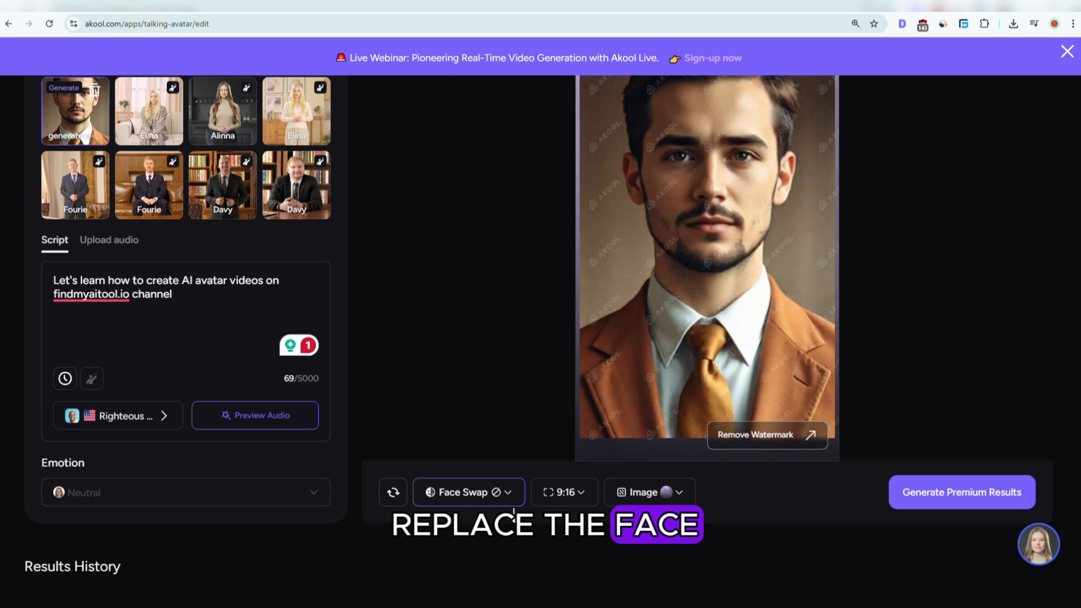
# Review the face swap, aspect ratio and background options of the avatar preview
pyautogui.click(589, 497)
pyautogui.click(502, 550)
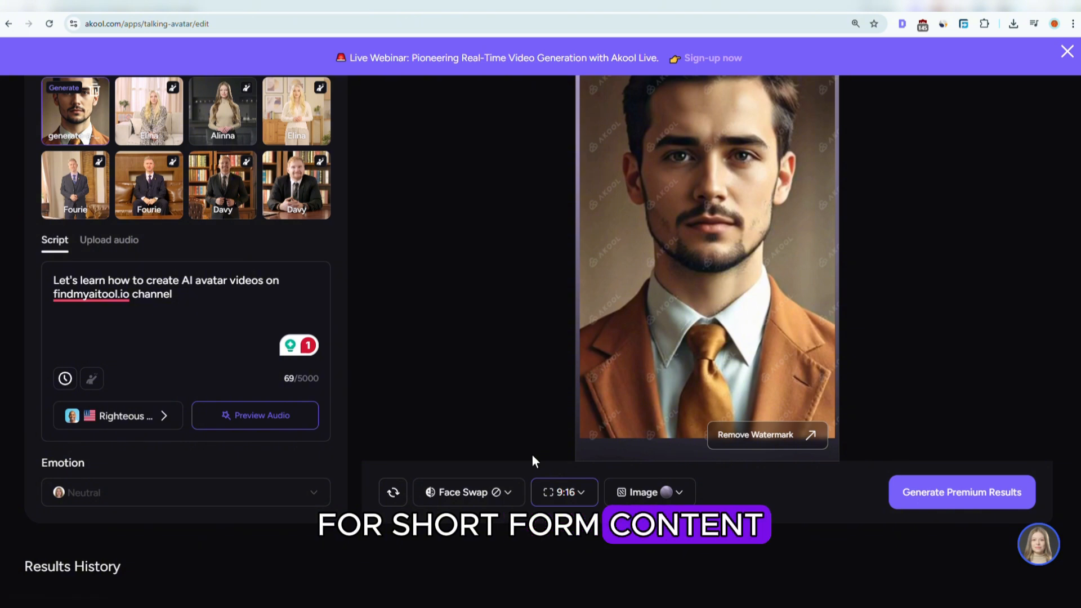
pyautogui.click(674, 493)
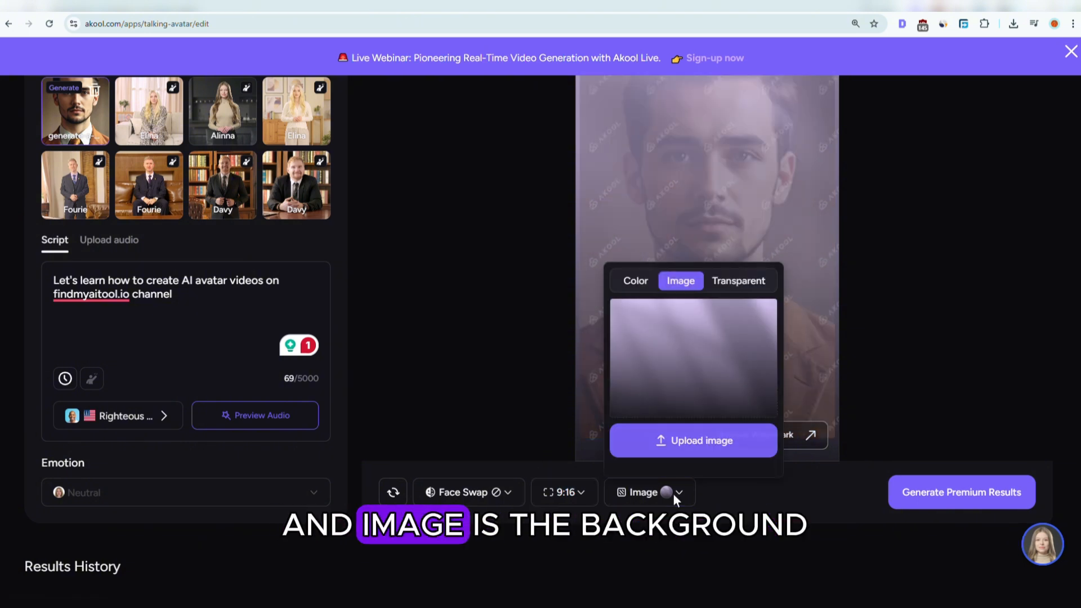
pyautogui.click(509, 394)
pyautogui.scroll(2, 508, 393)
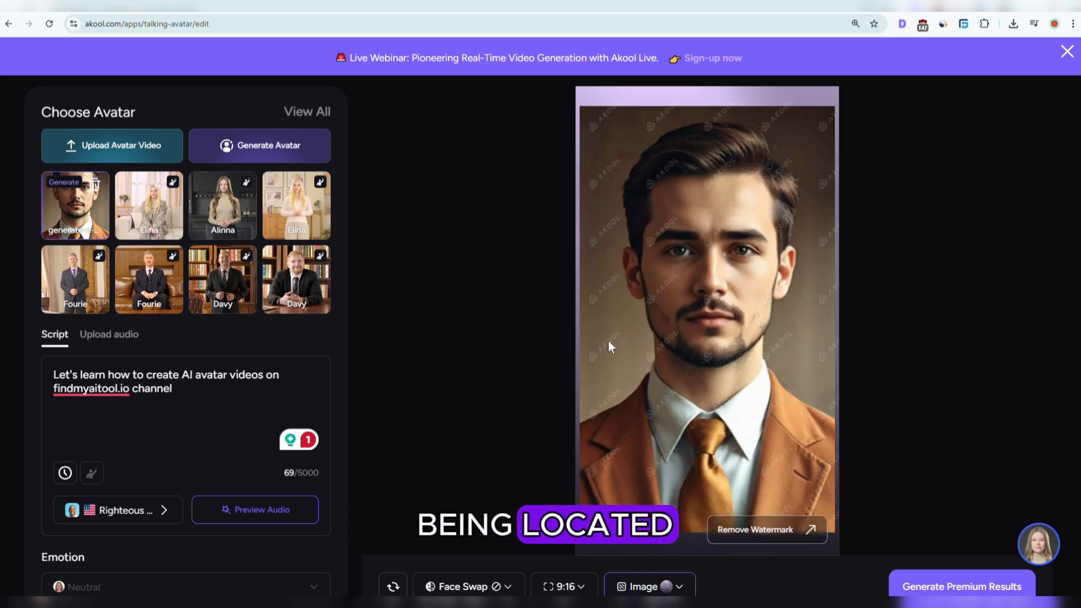
pyautogui.scroll(-2, 820, 276)
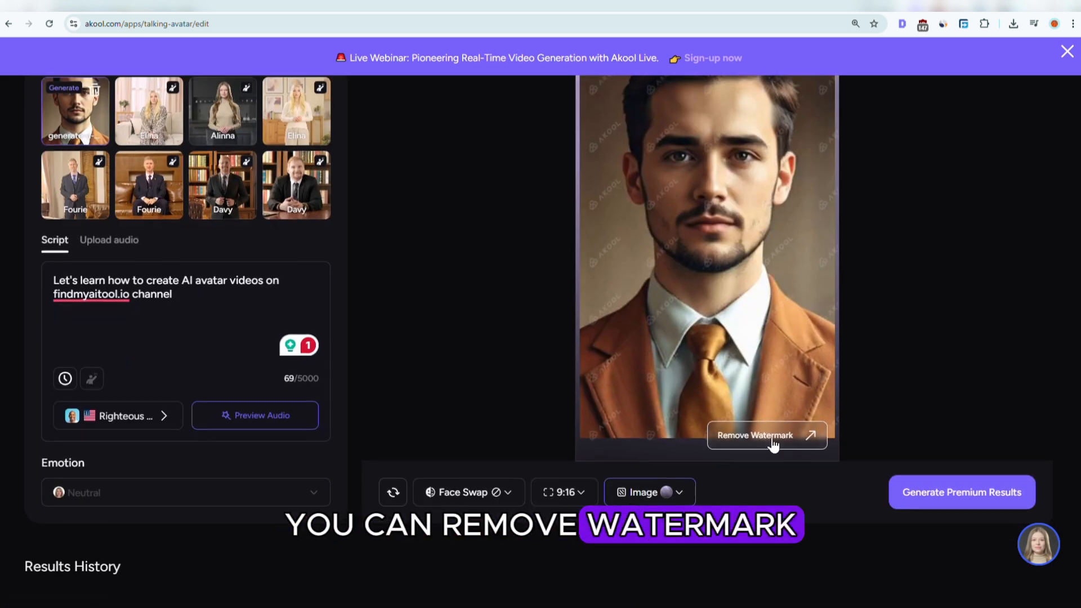
pyautogui.scroll(2, 532, 364)
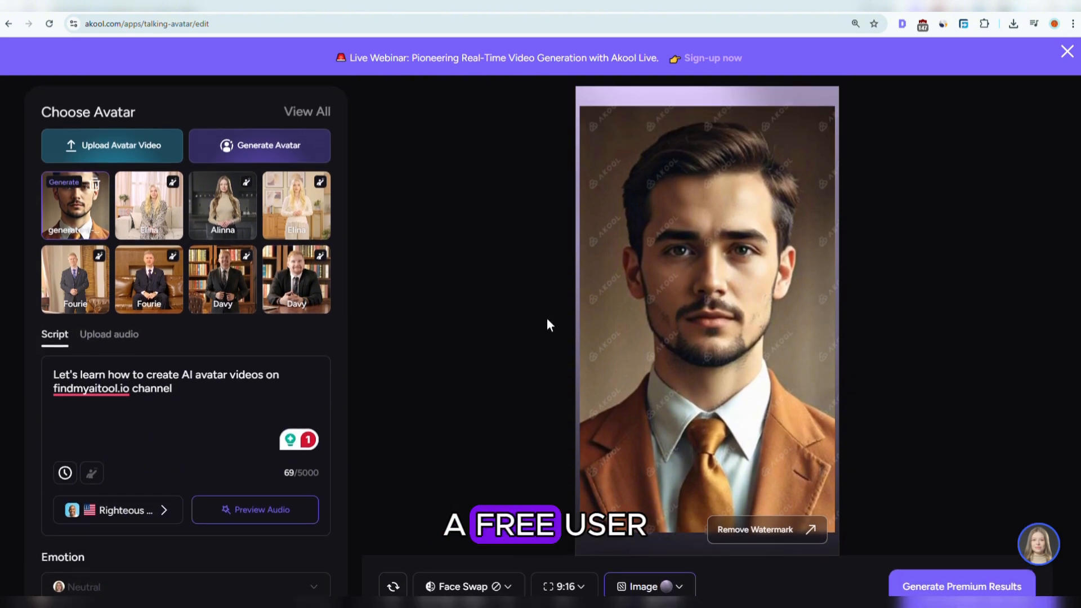
pyautogui.scroll(-2, 790, 199)
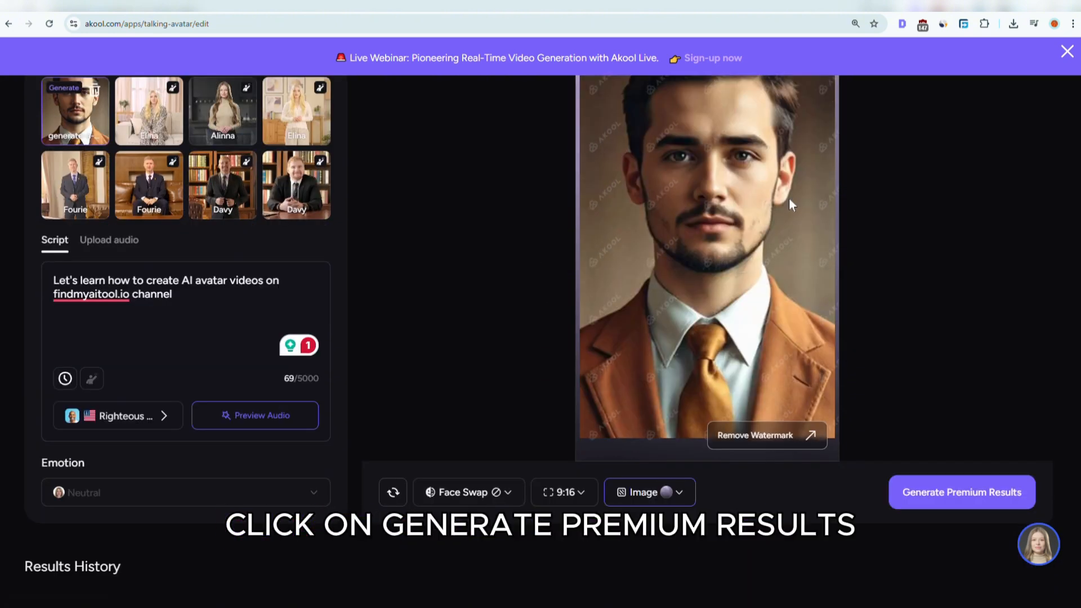
# Generate the premium result at 1080P resolution
pyautogui.click(962, 492)
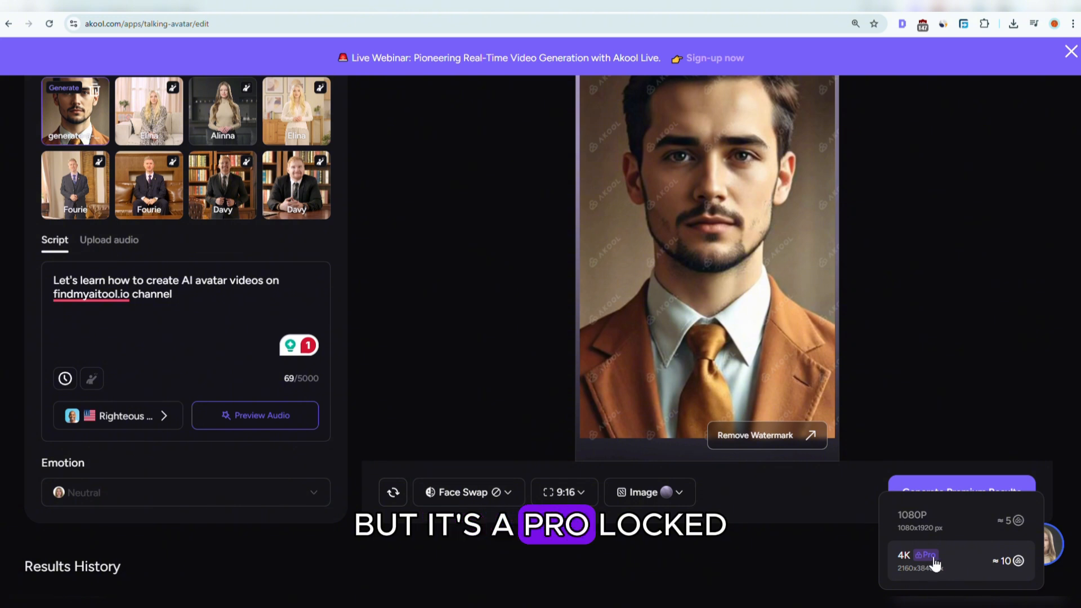
pyautogui.click(949, 521)
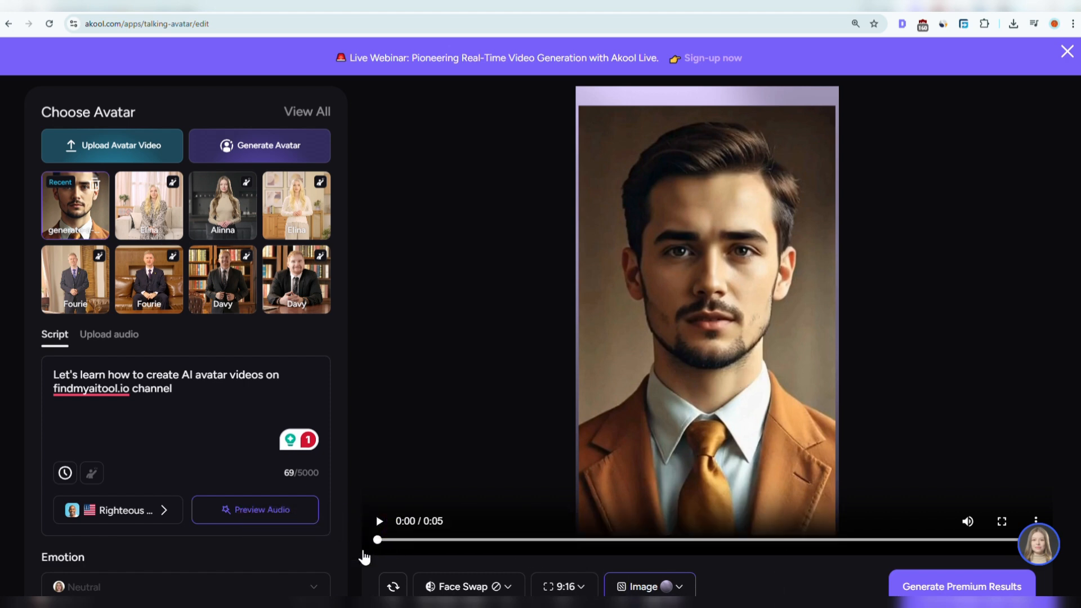
# Play the generated avatar video and open its options menu
pyautogui.click(380, 522)
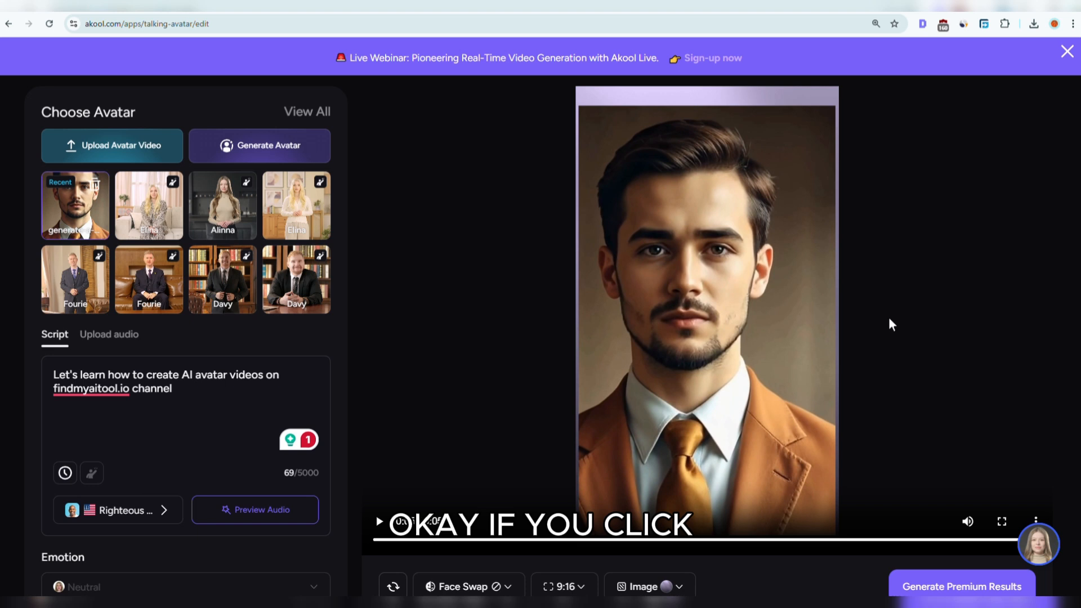
pyautogui.scroll(-1, 897, 319)
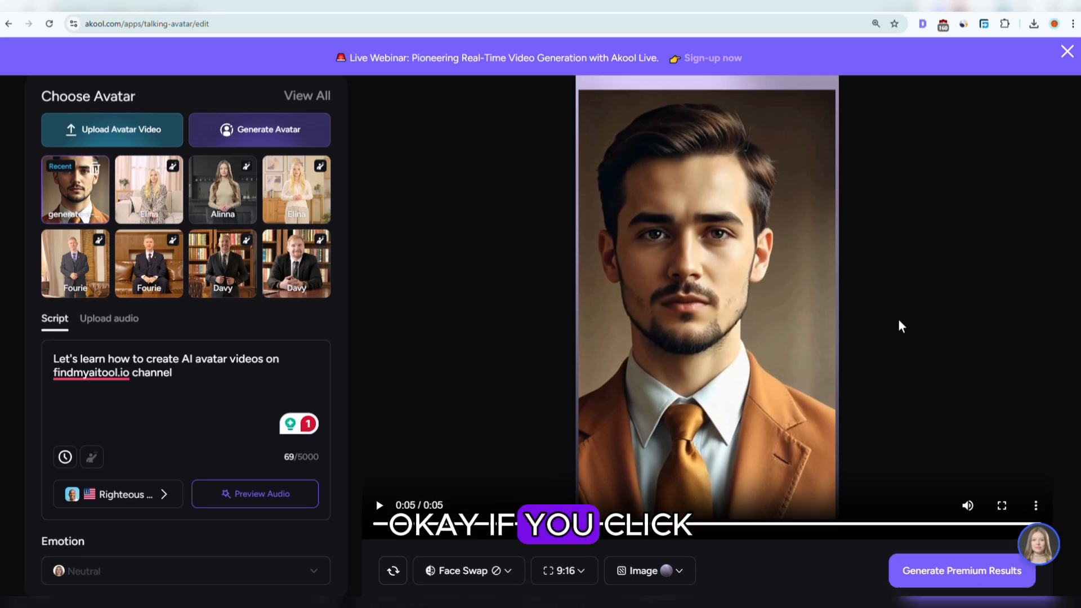
pyautogui.click(1041, 432)
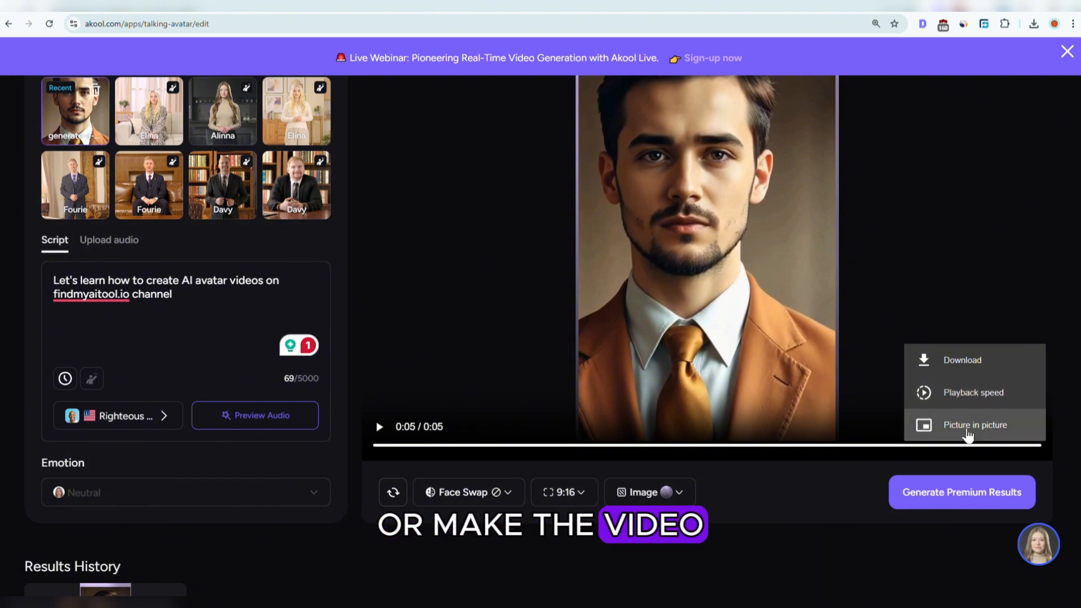
# Download the generated avatar video from the player's options menu
pyautogui.click(986, 449)
pyautogui.scroll(1, 920, 469)
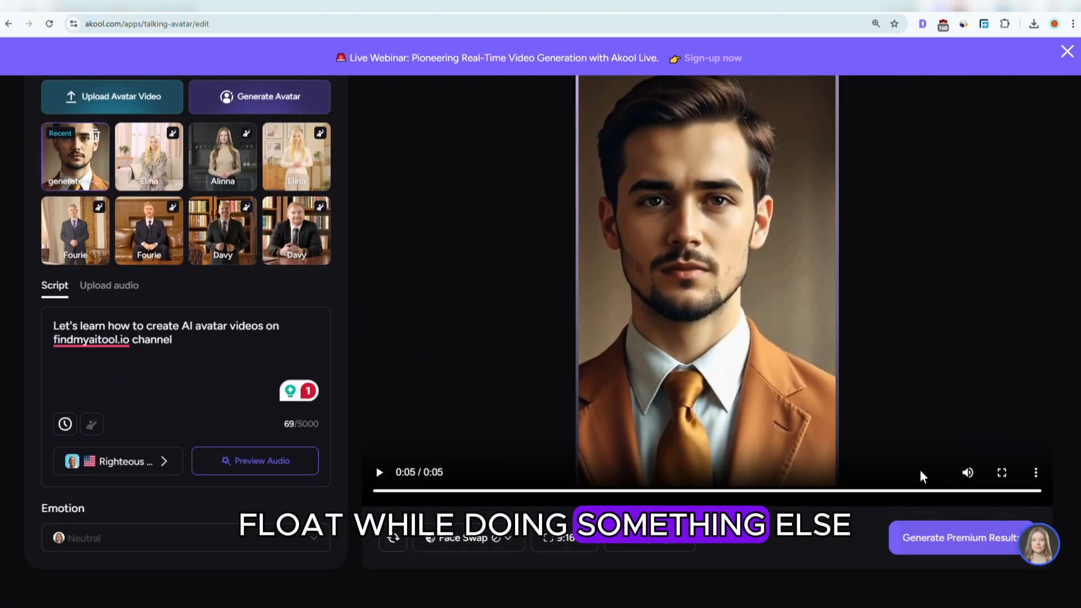
pyautogui.click(1035, 472)
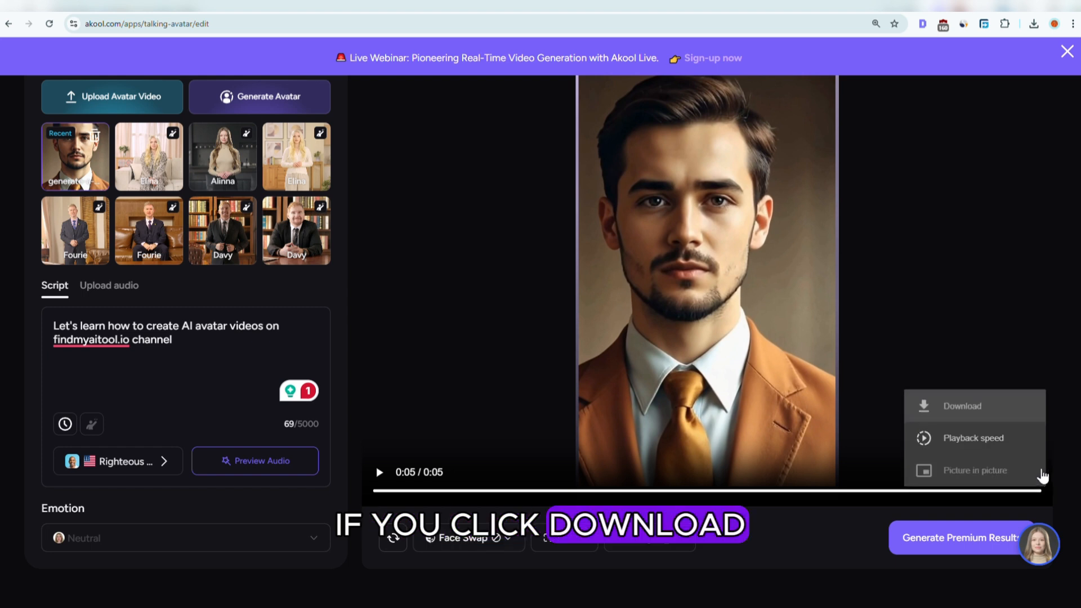
pyautogui.click(958, 413)
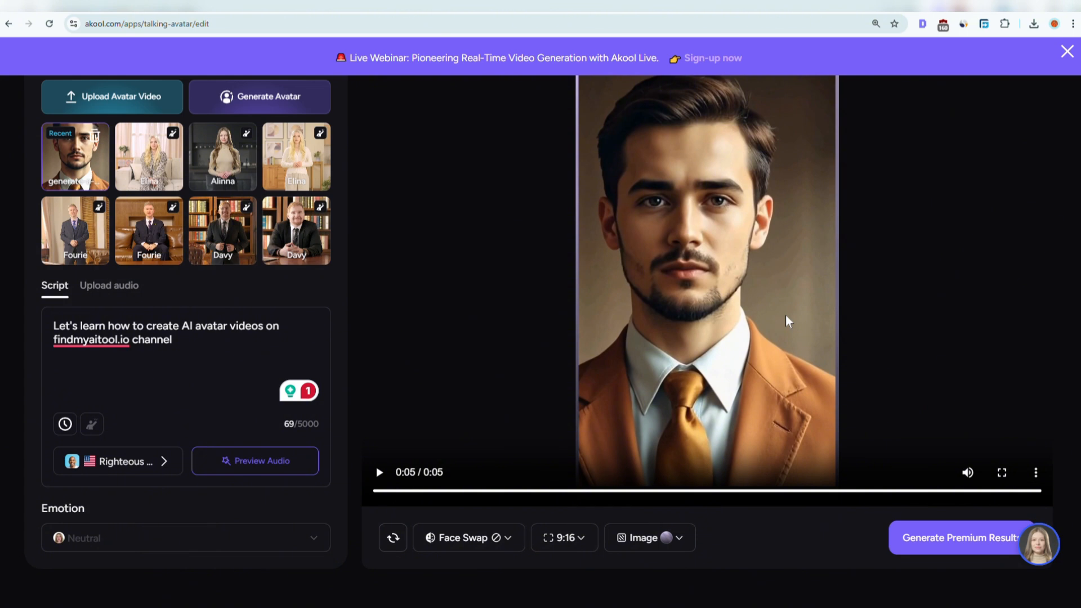
# Open the upgrade plans and review the pricing tiers, switching the billing period to Monthly
pyautogui.scroll(3, 785, 315)
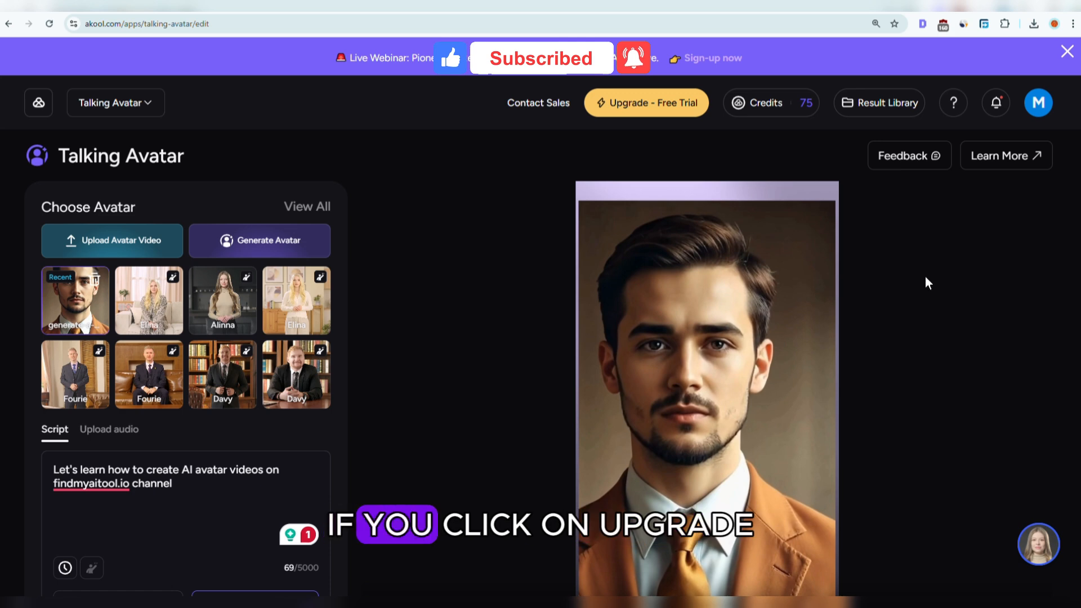
pyautogui.click(649, 106)
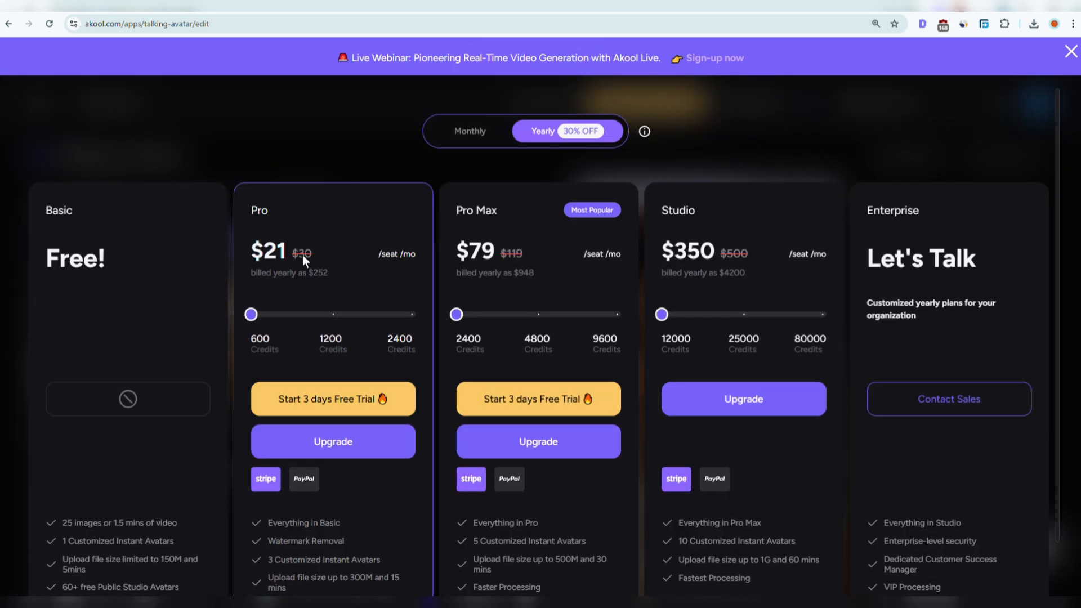
pyautogui.scroll(-1, 303, 255)
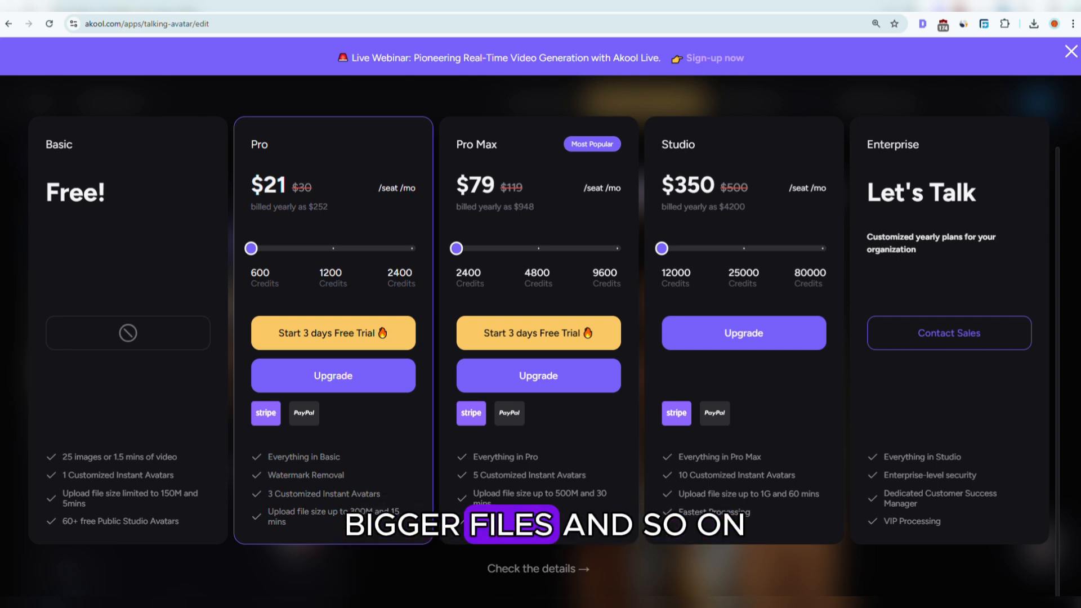
pyautogui.scroll(2, 458, 441)
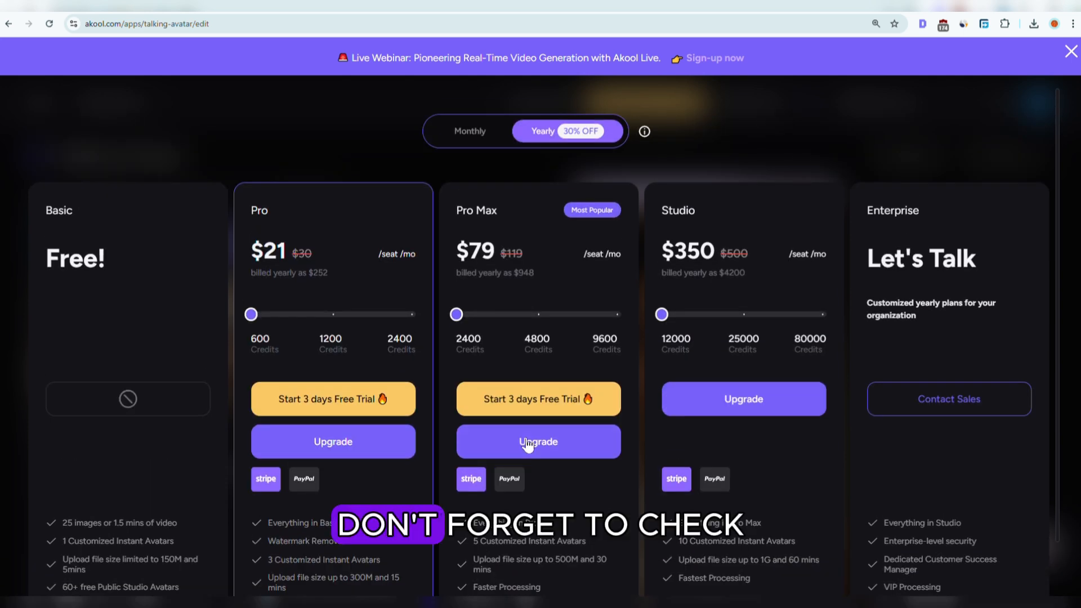
pyautogui.click(472, 132)
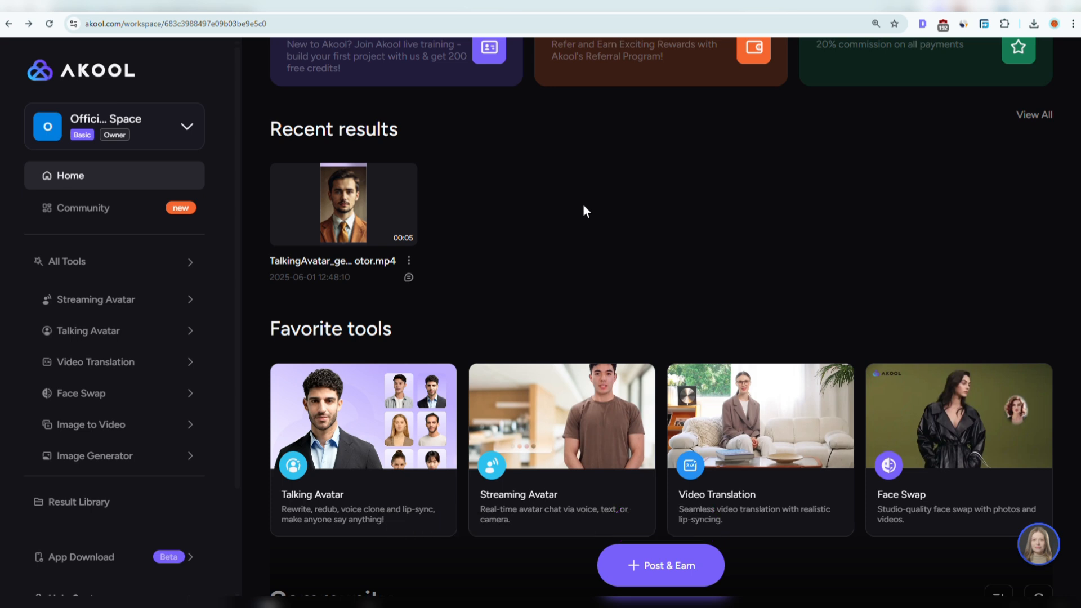
# Open the Community page and browse the shared creations
pyautogui.click(118, 212)
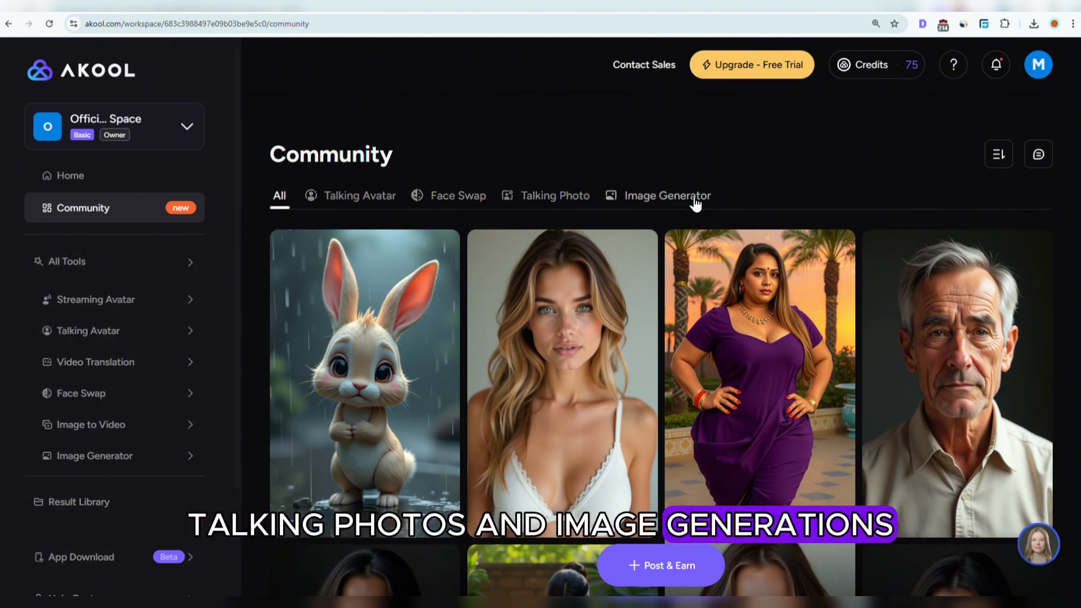
pyautogui.scroll(-4, 716, 248)
pyautogui.scroll(-10, 716, 246)
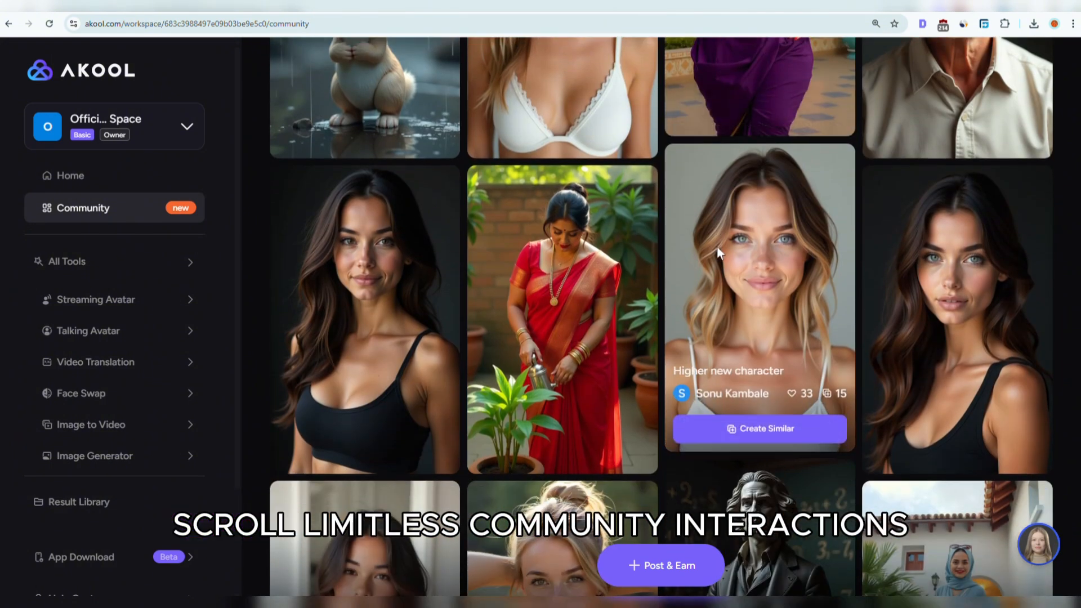
pyautogui.scroll(-5, 717, 248)
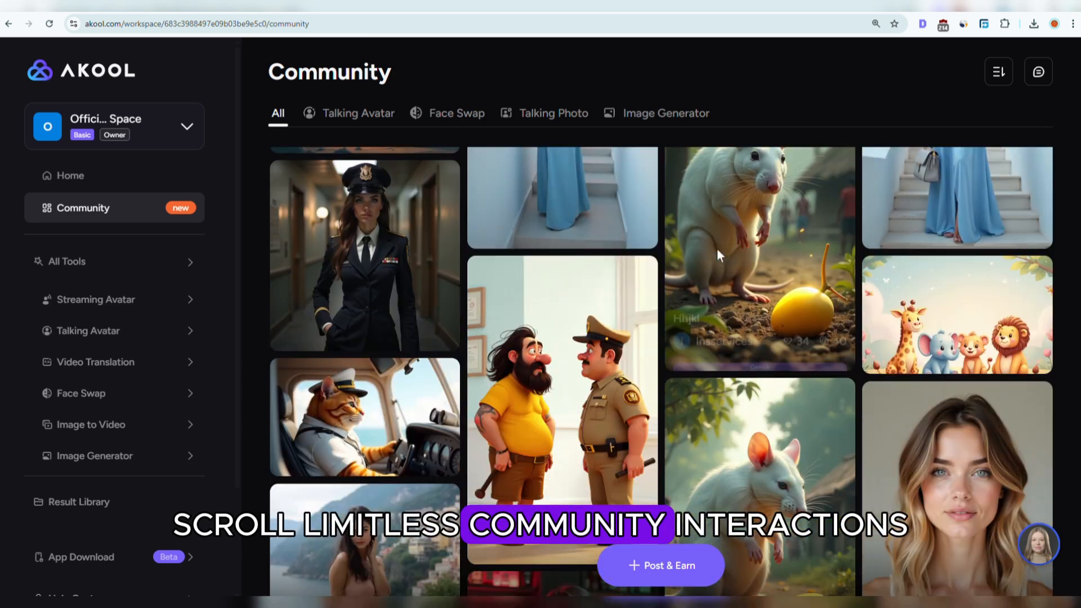
pyautogui.scroll(-2, 717, 248)
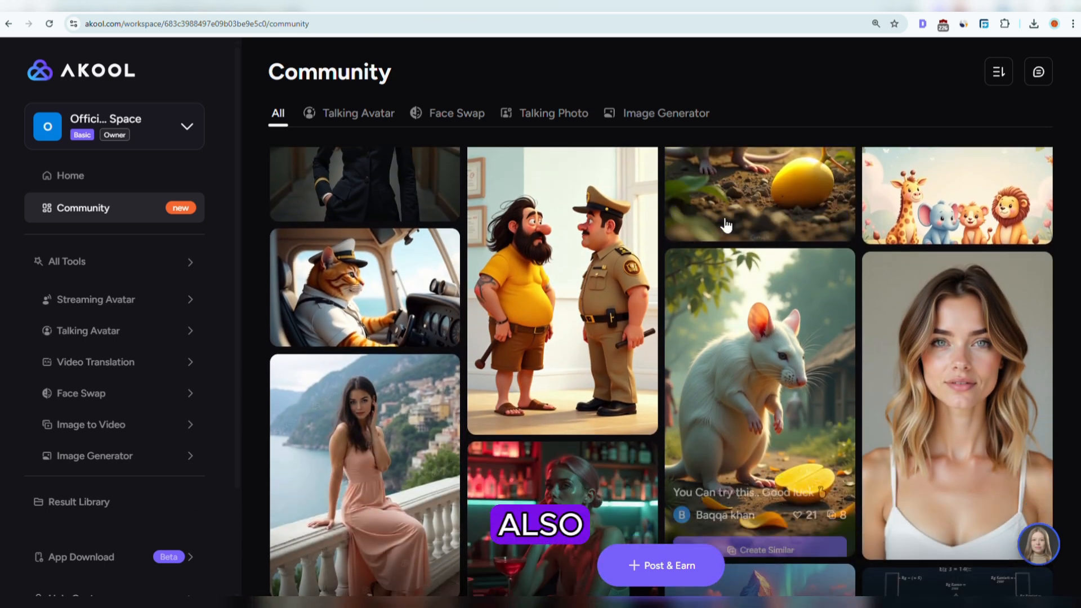